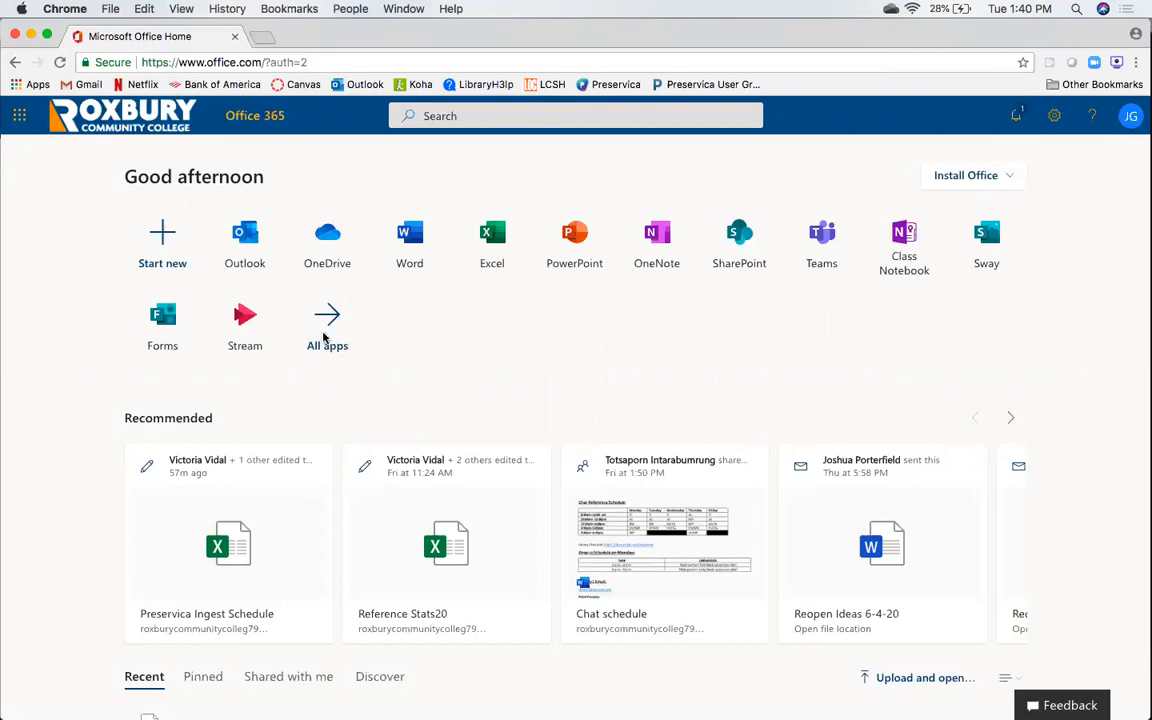
Step: Open OneDrive from Office 365, look over the shared files, and return to My files
left_click(20, 117)
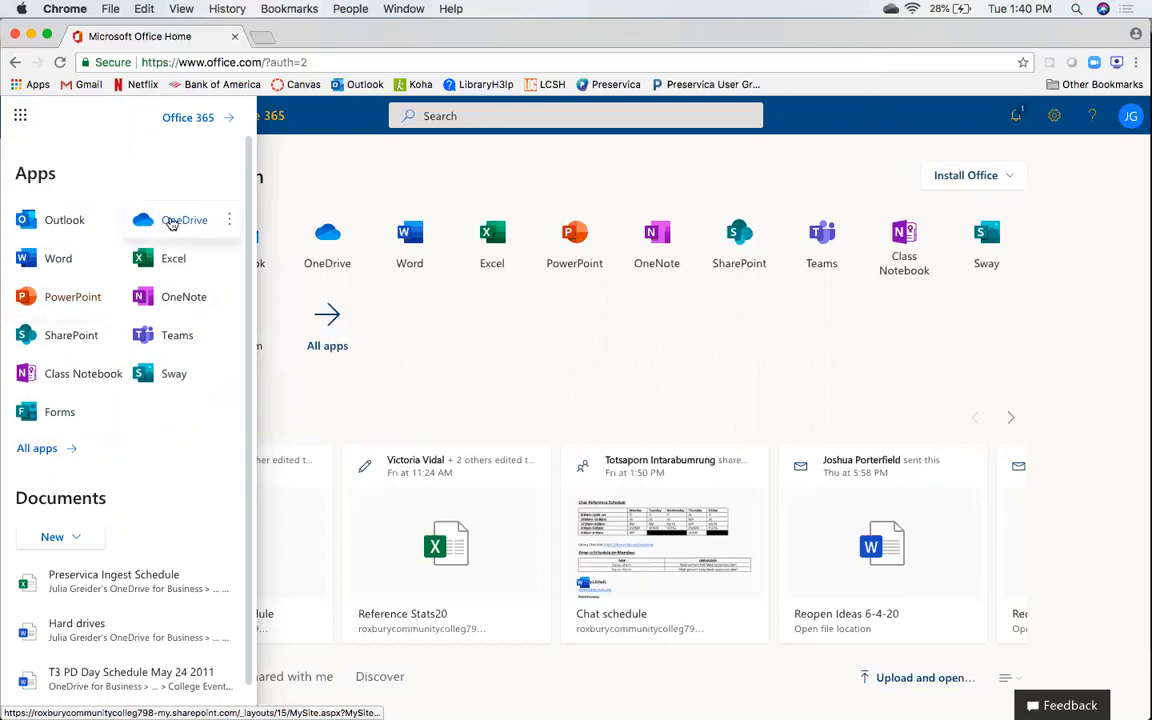
left_click(172, 222)
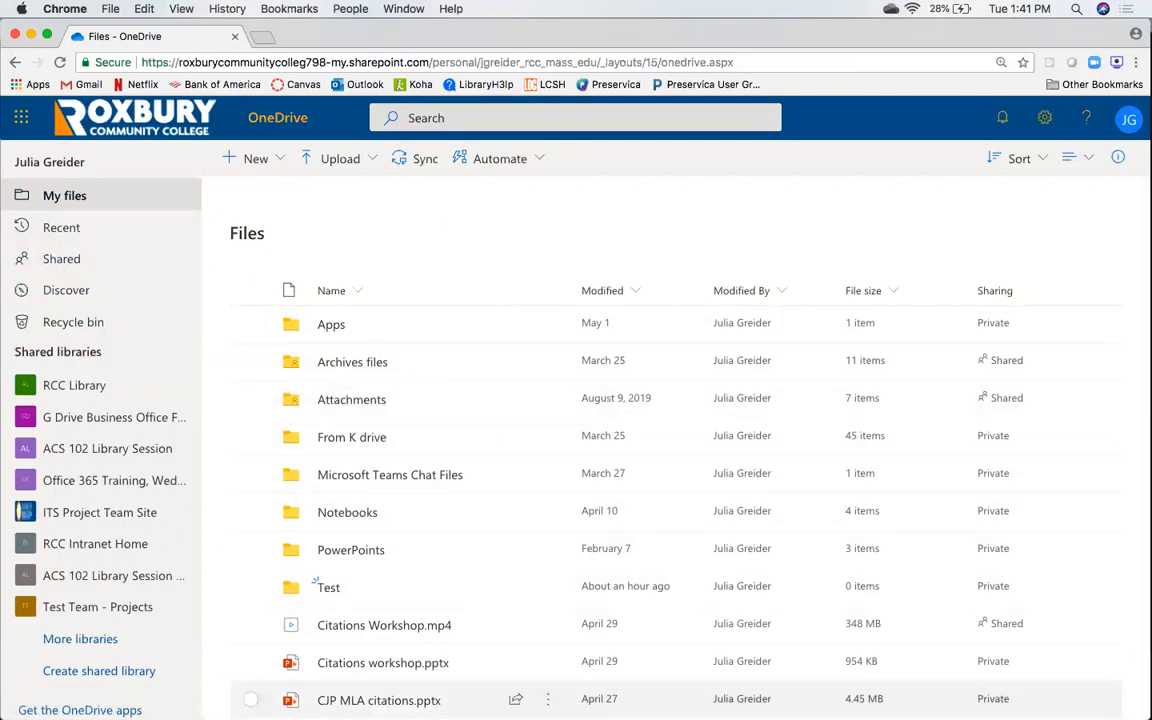
left_click(82, 267)
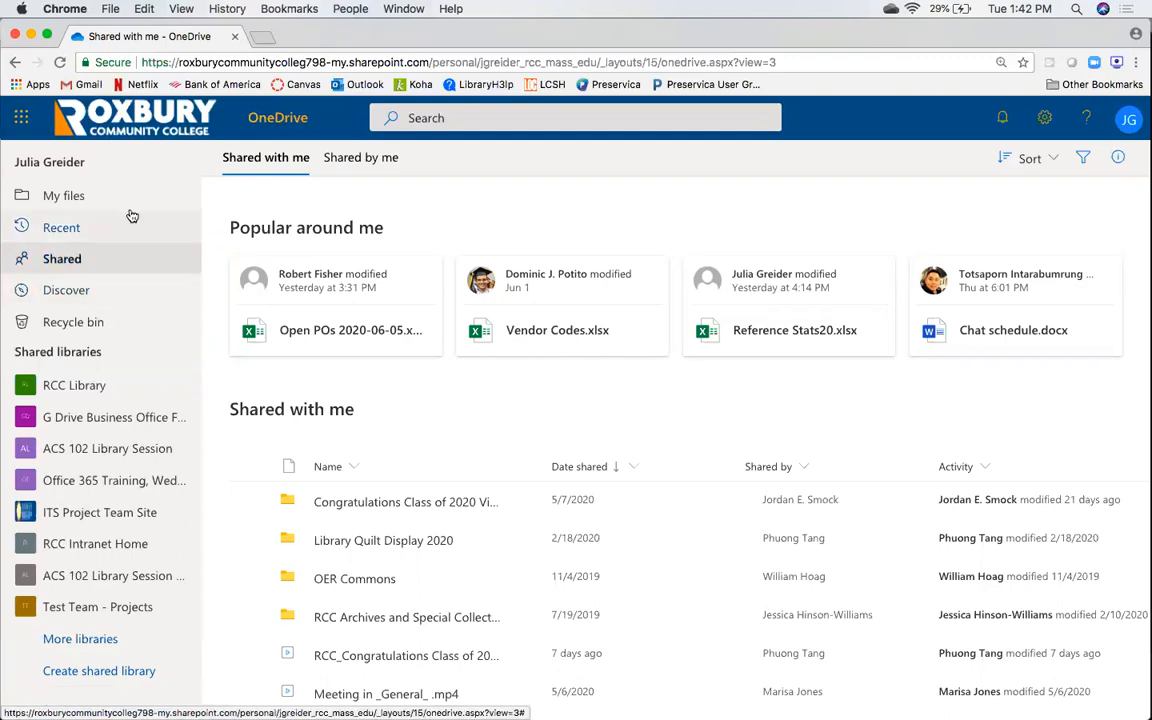
left_click(84, 194)
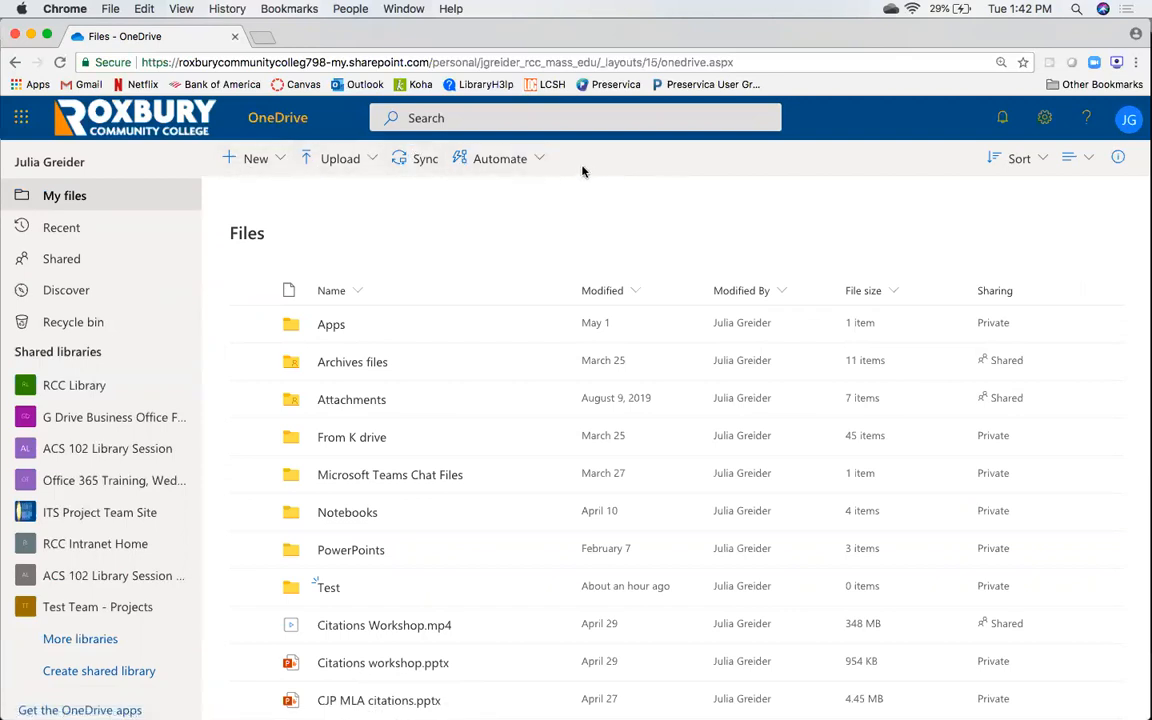
Step: Create a new folder named Documents in My files
left_click(278, 164)
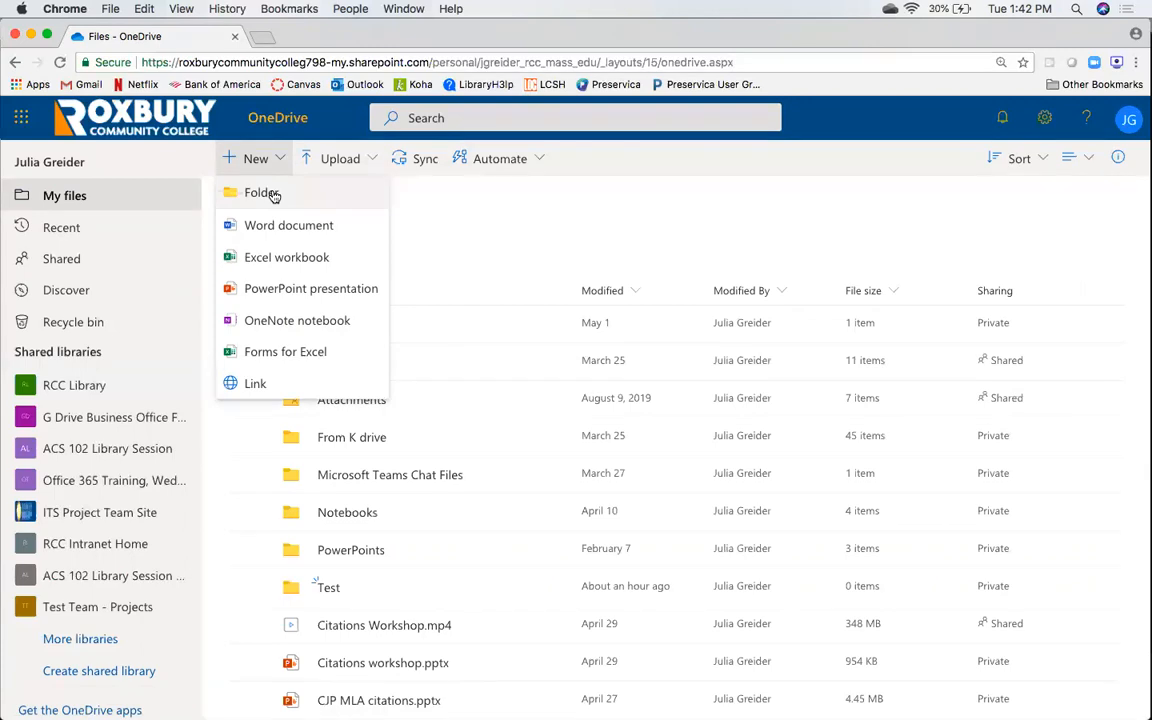
left_click(262, 193)
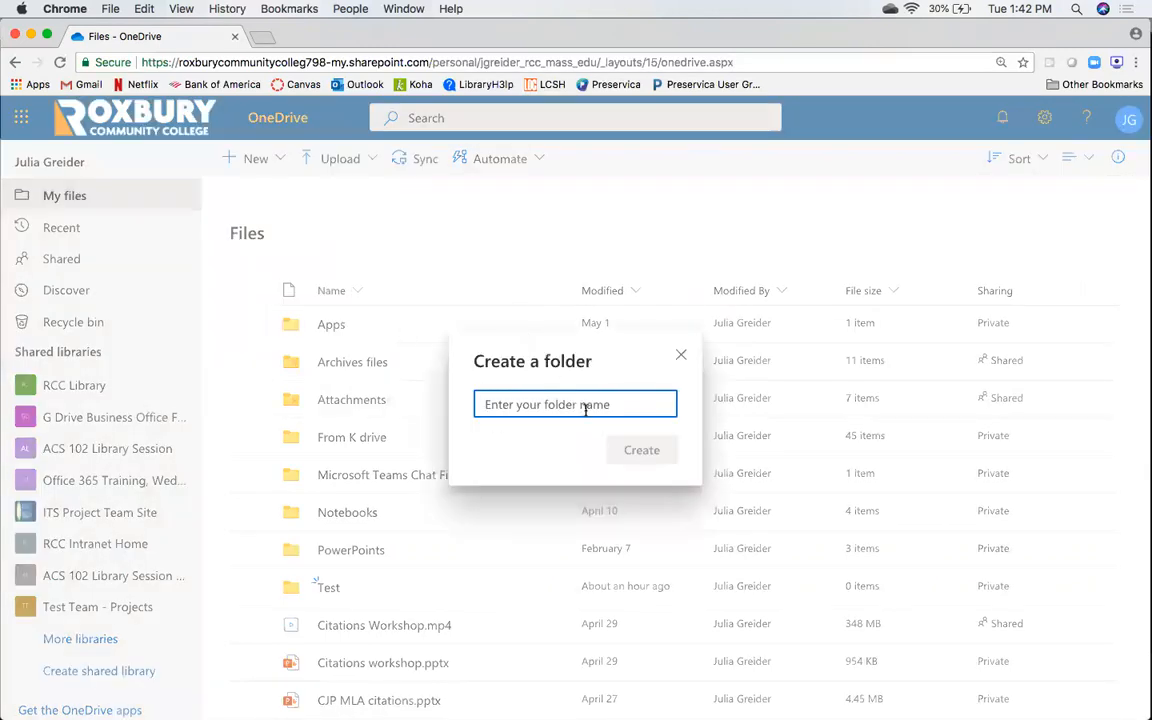
type("Documents")
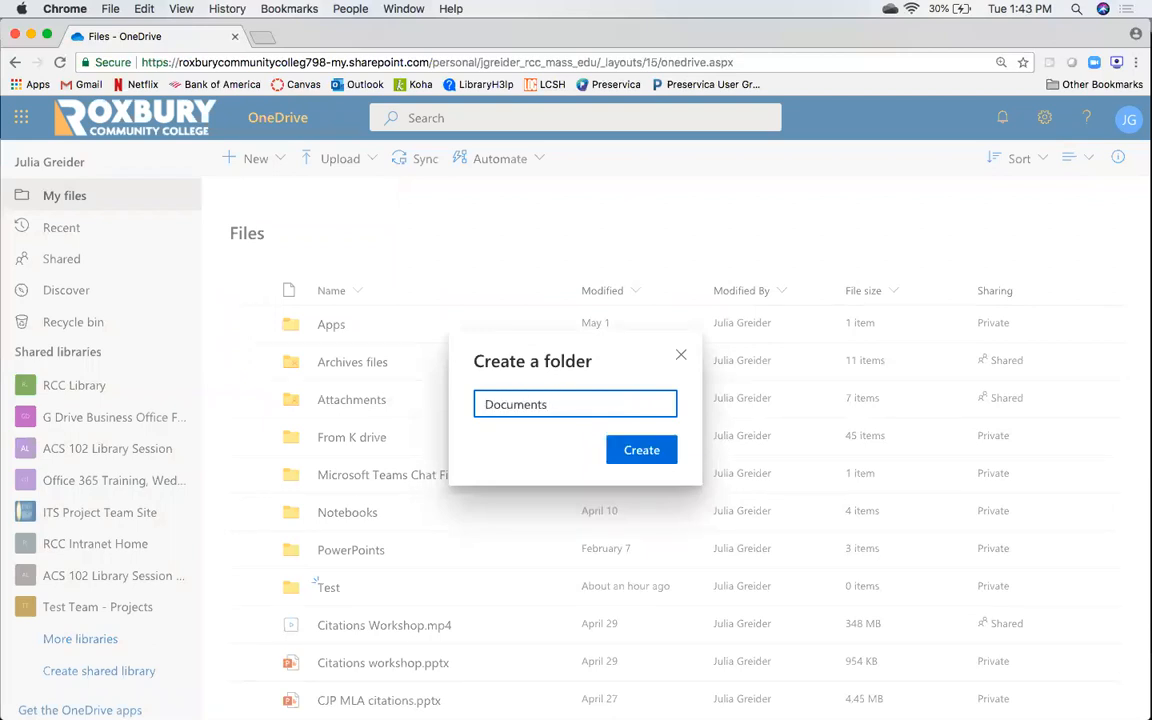
key("Return")
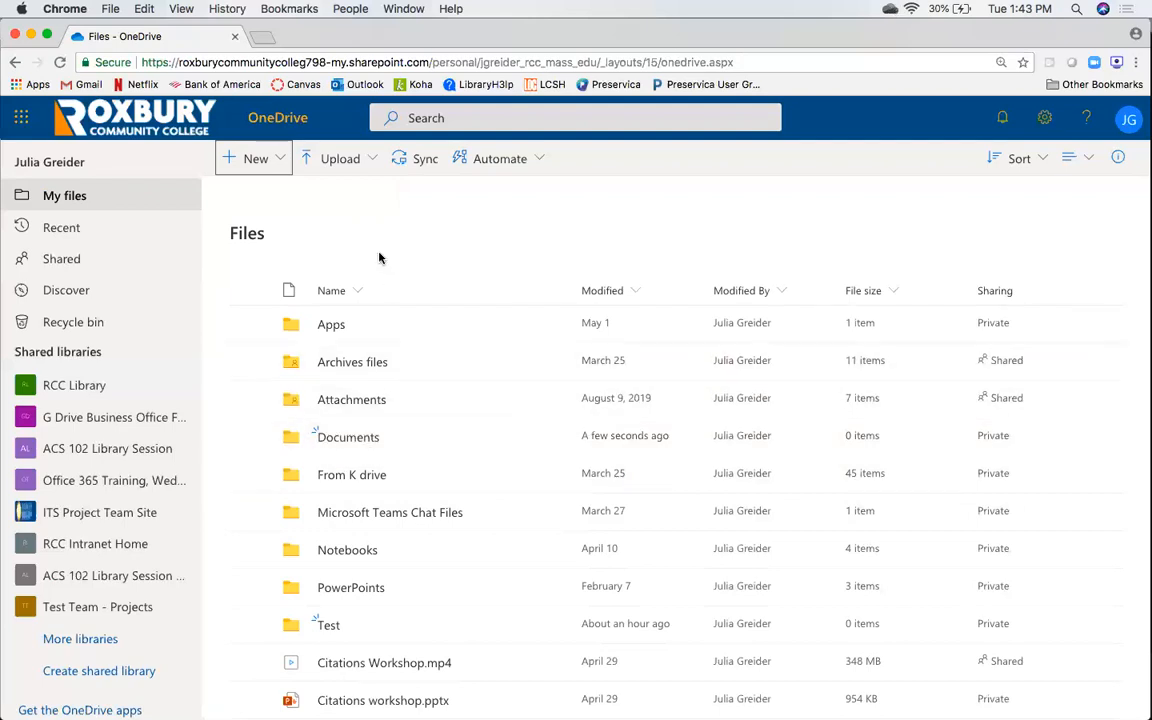
left_click(257, 159)
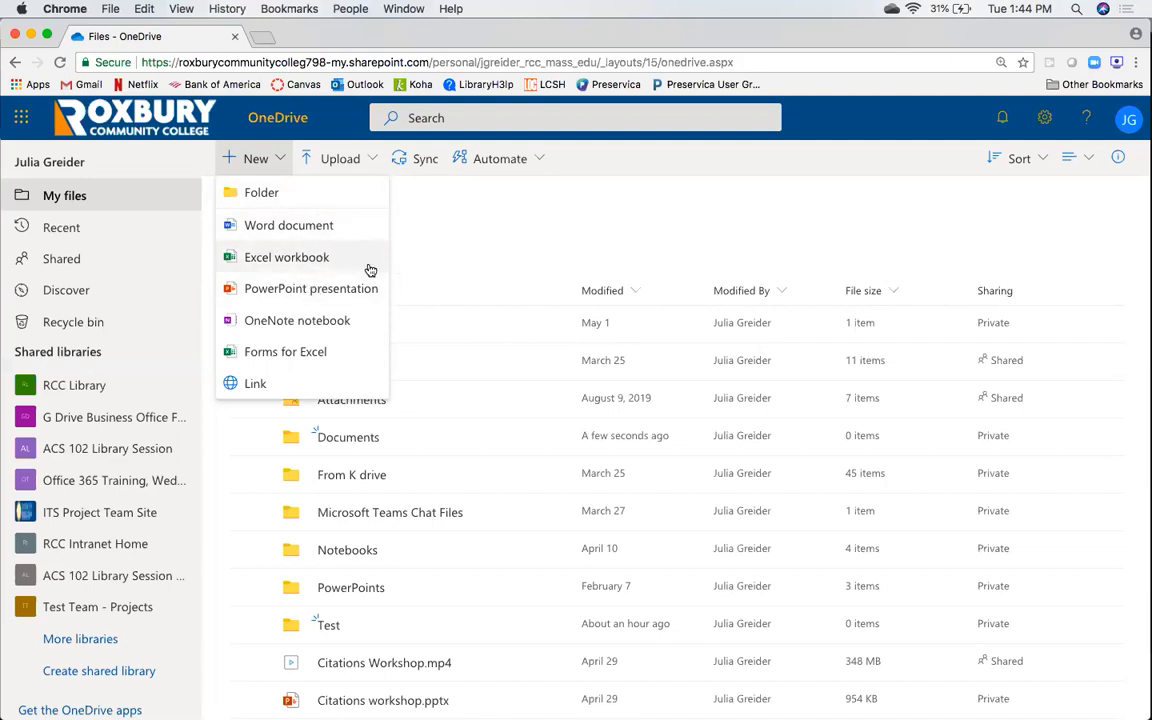
left_click(445, 238)
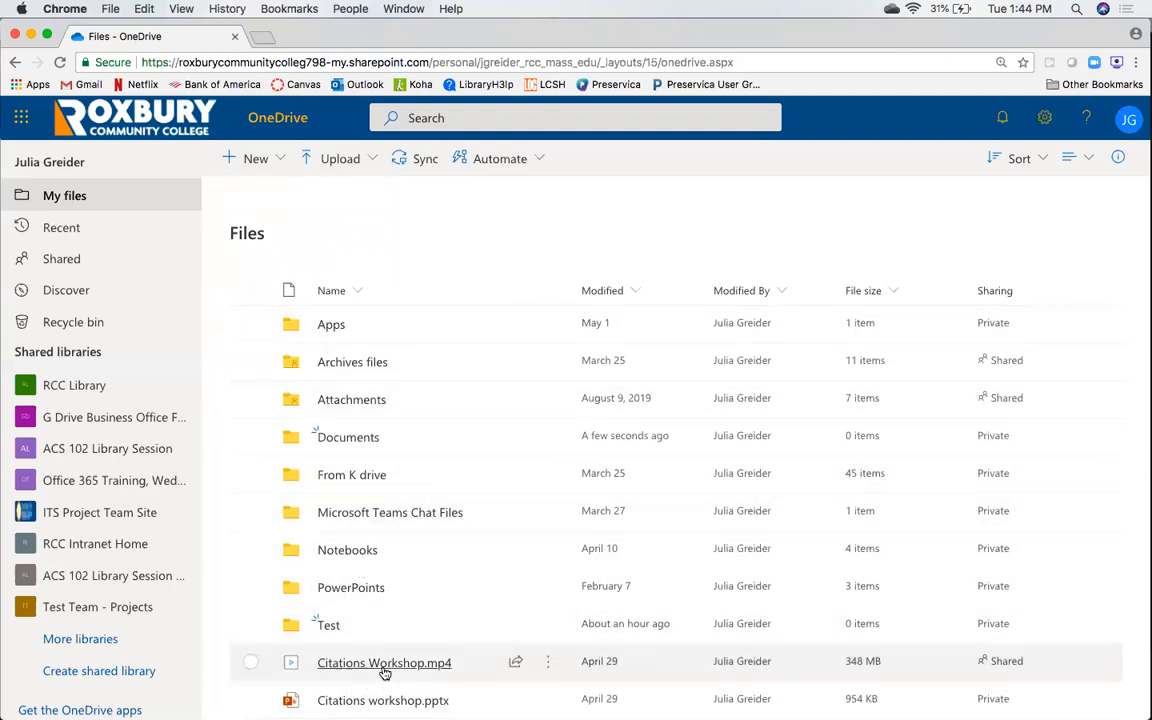
Step: Upload the Word file Example from the computer's Documents folder to My files, replacing the existing Example.docx, and check it in the file list
left_click(353, 162)
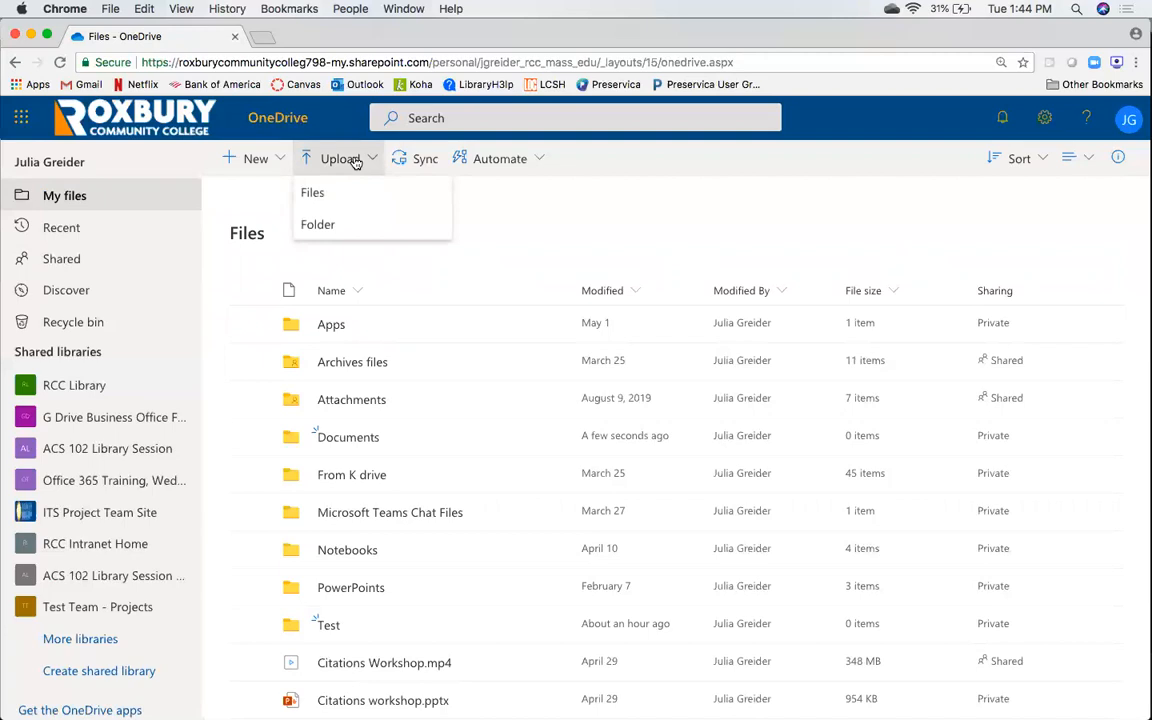
left_click(313, 194)
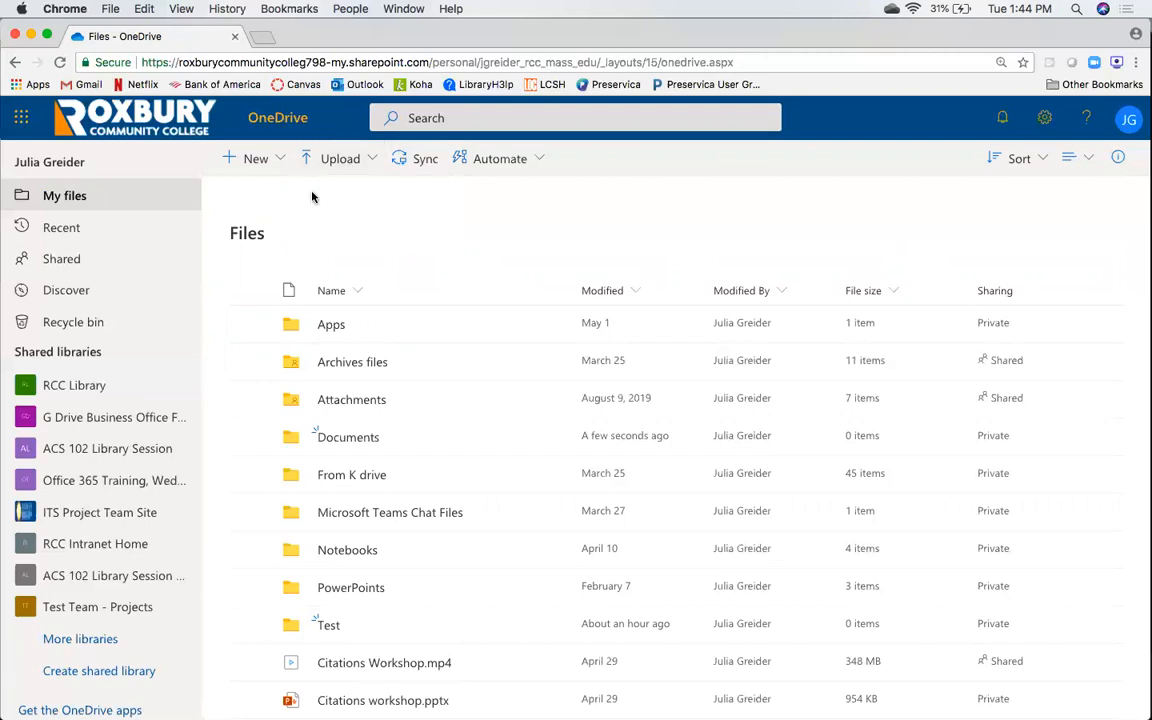
left_click(310, 160)
left_click(334, 198)
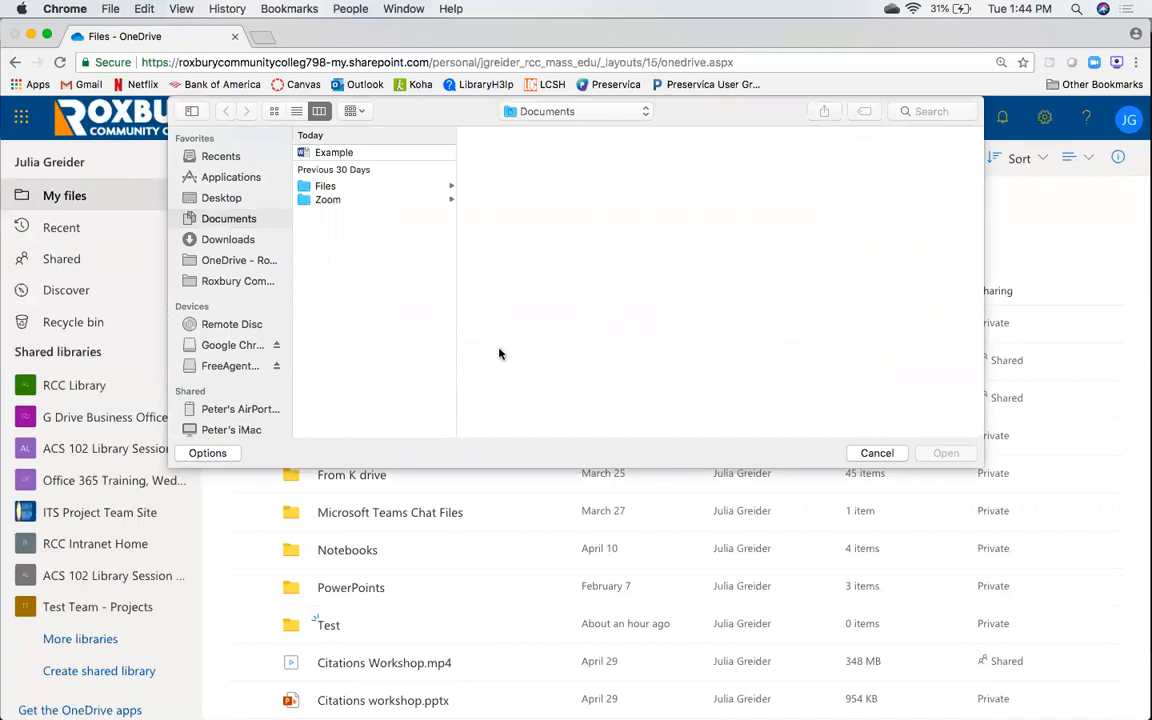
left_click(341, 154)
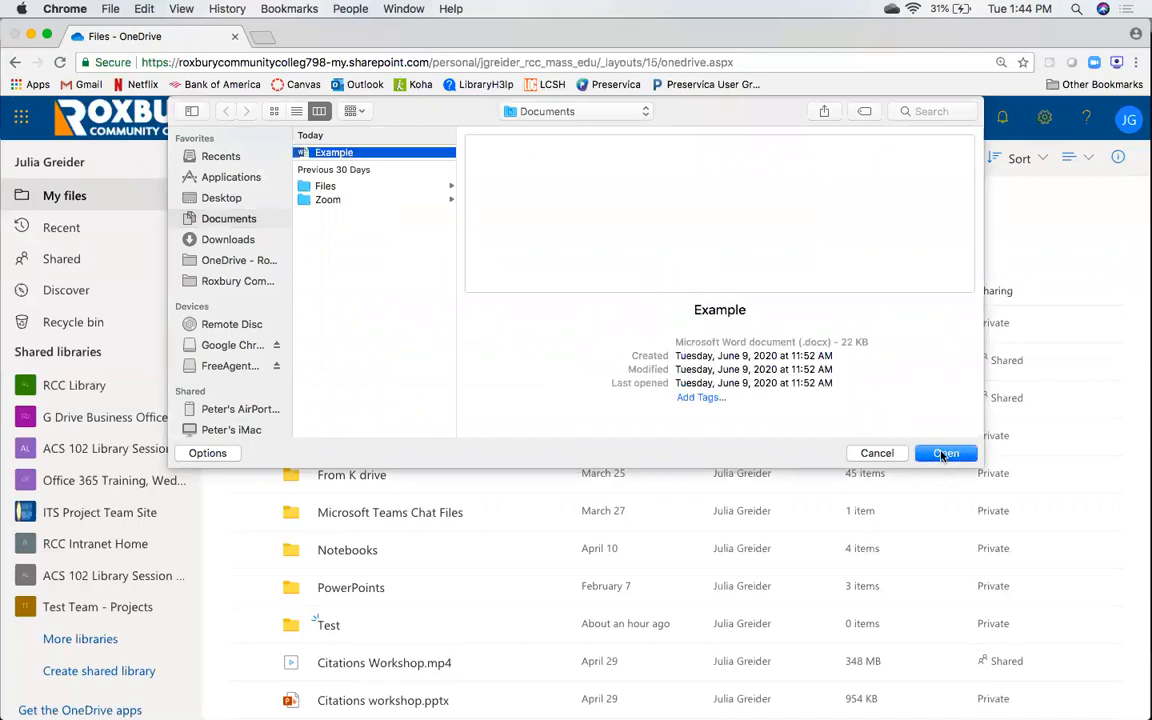
left_click(945, 454)
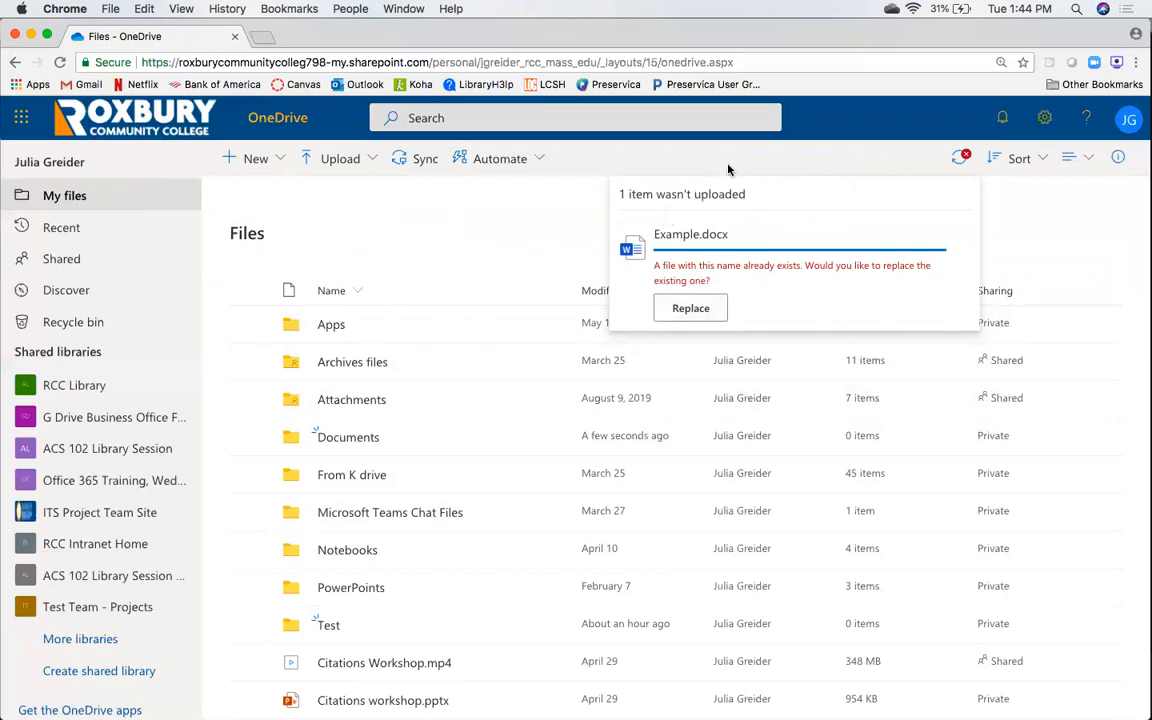
left_click(686, 309)
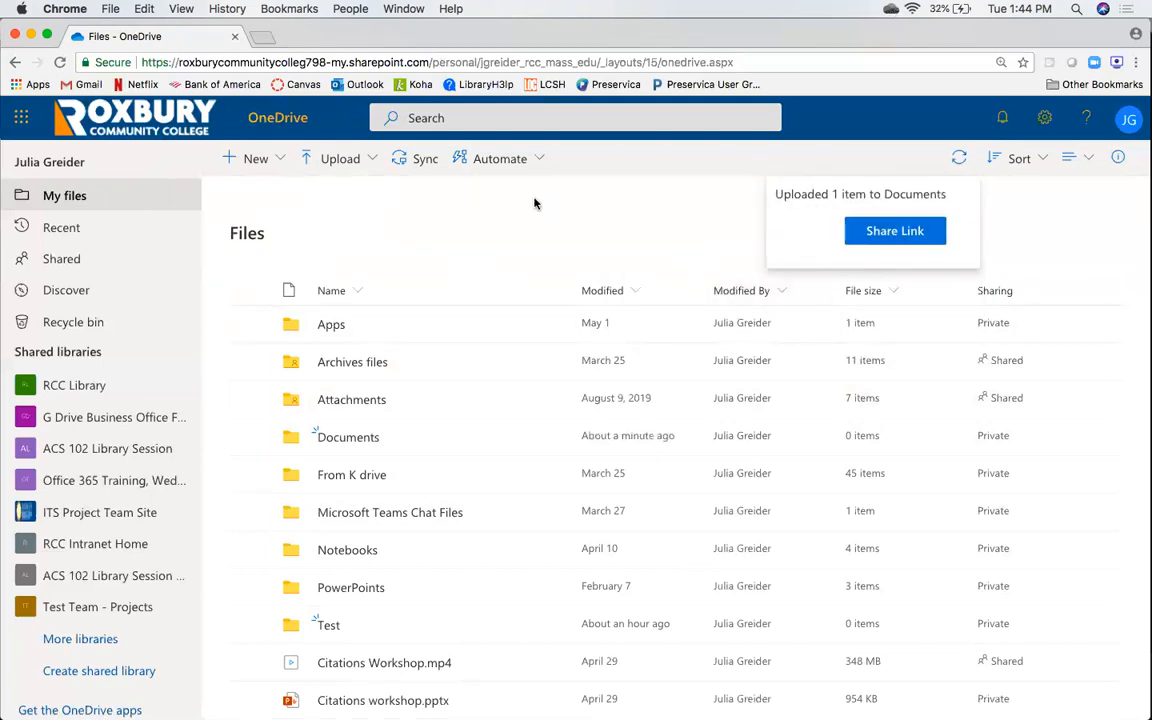
scroll(429, 442, "down", 5)
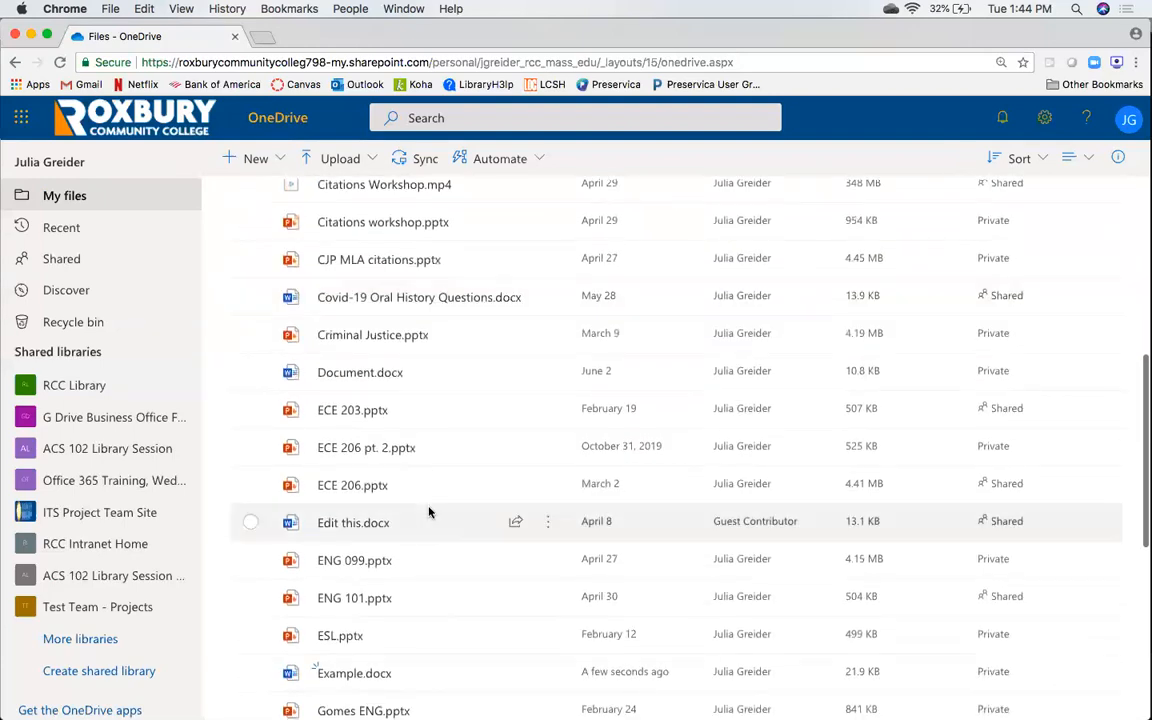
scroll(429, 513, "down", 2)
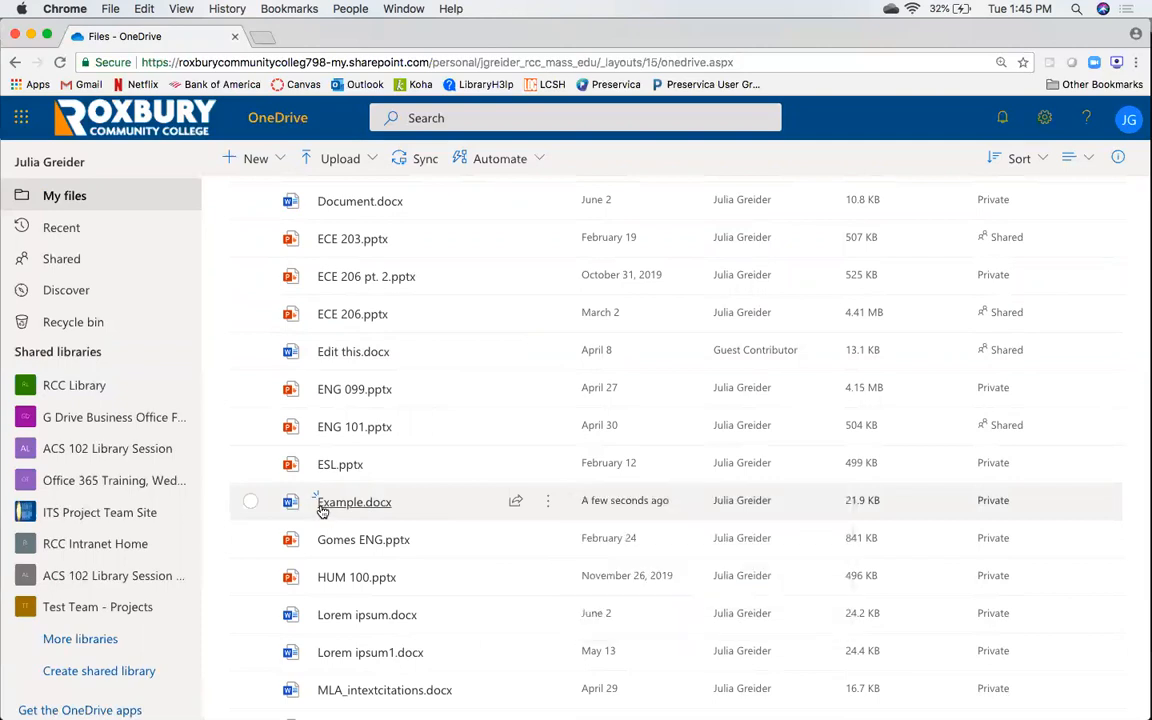
scroll(452, 368, "up", 5)
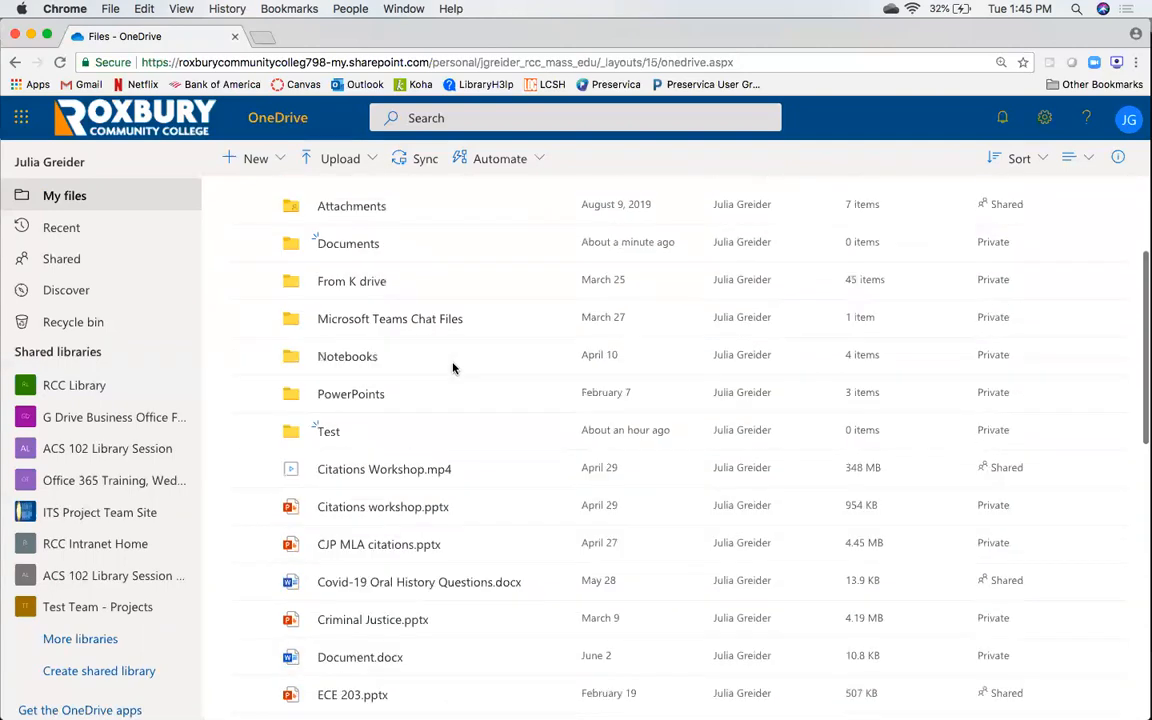
scroll(452, 368, "up", 2)
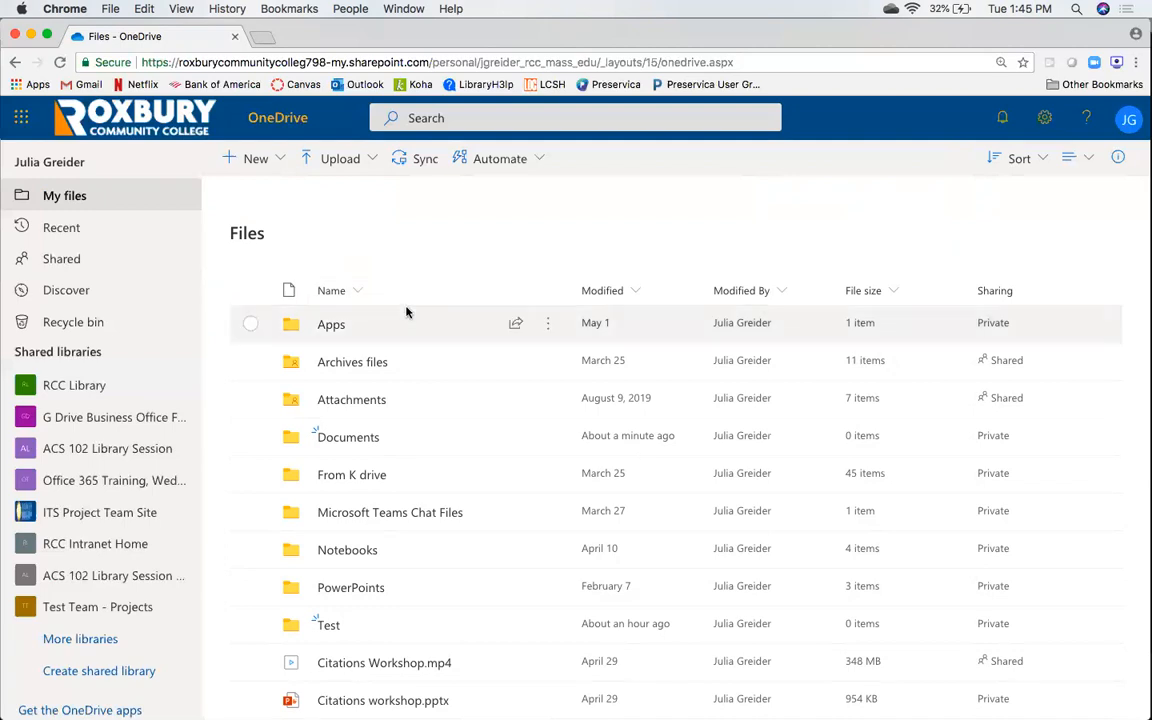
Step: Start sharing the Documents folder and add a recipient from the suggested people by first name
left_click(250, 438)
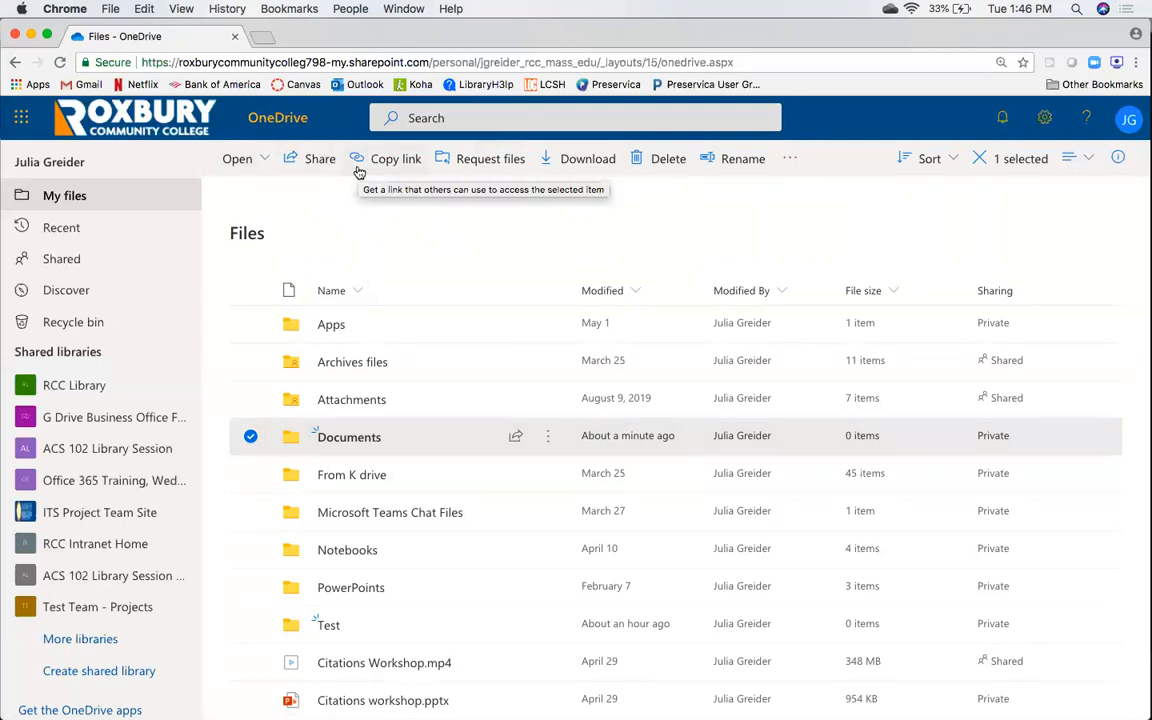
left_click(305, 161)
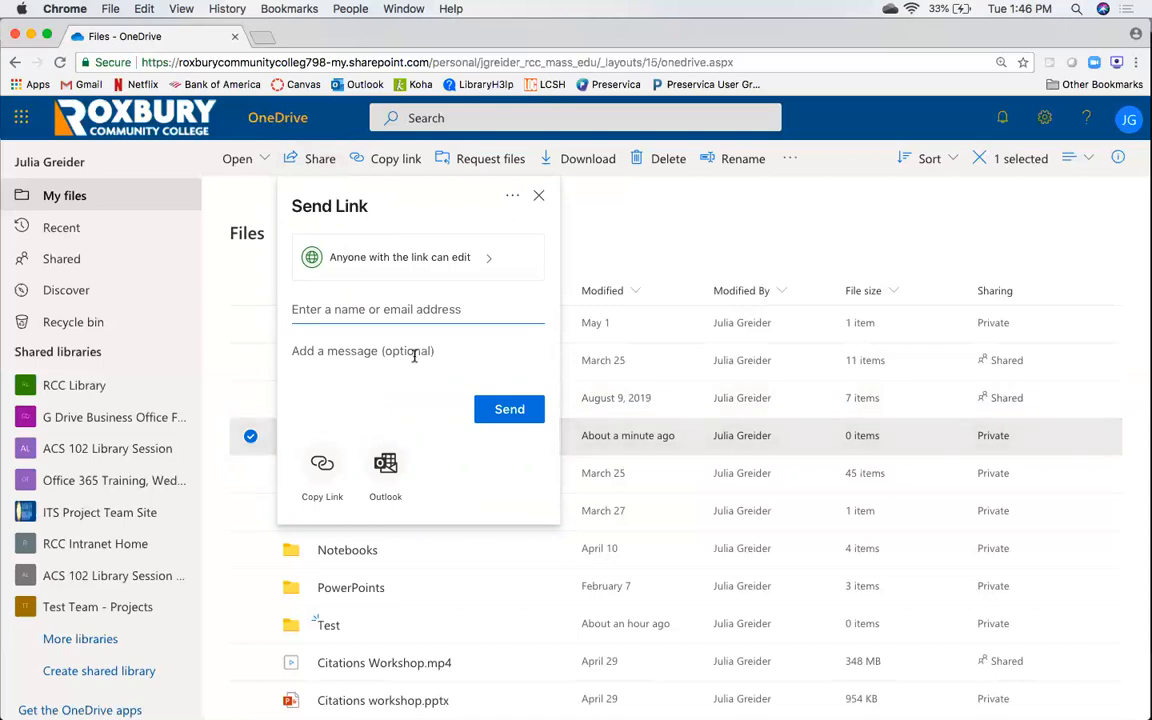
type("julia")
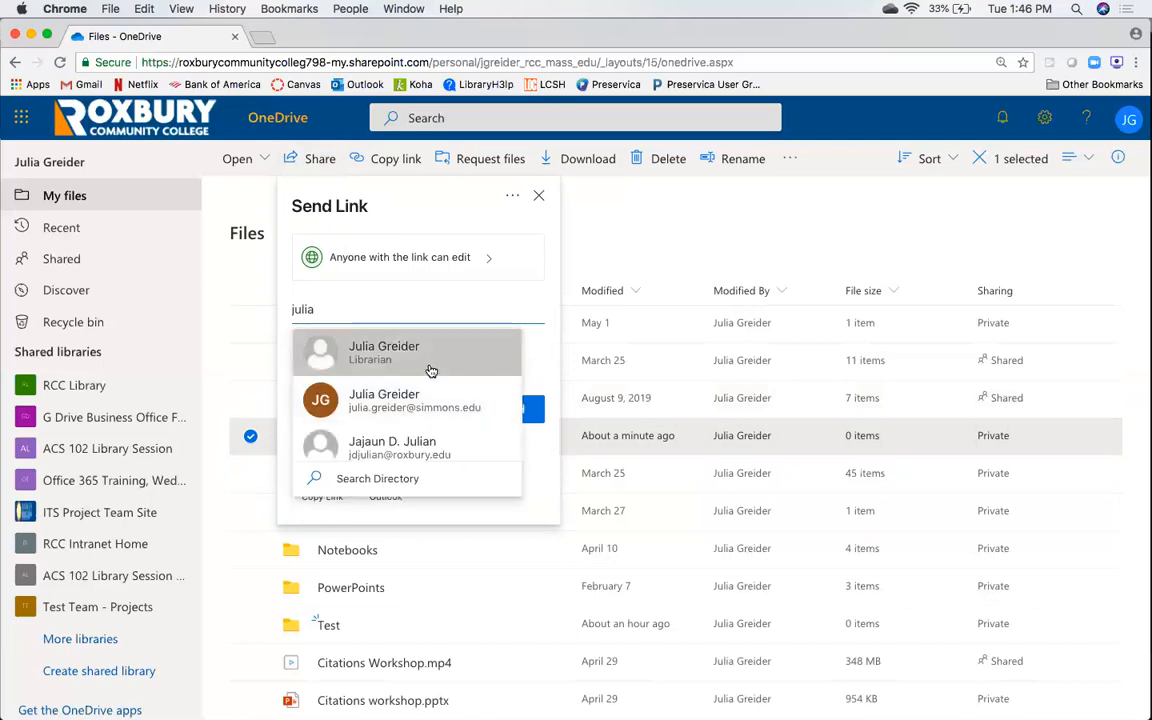
left_click(432, 372)
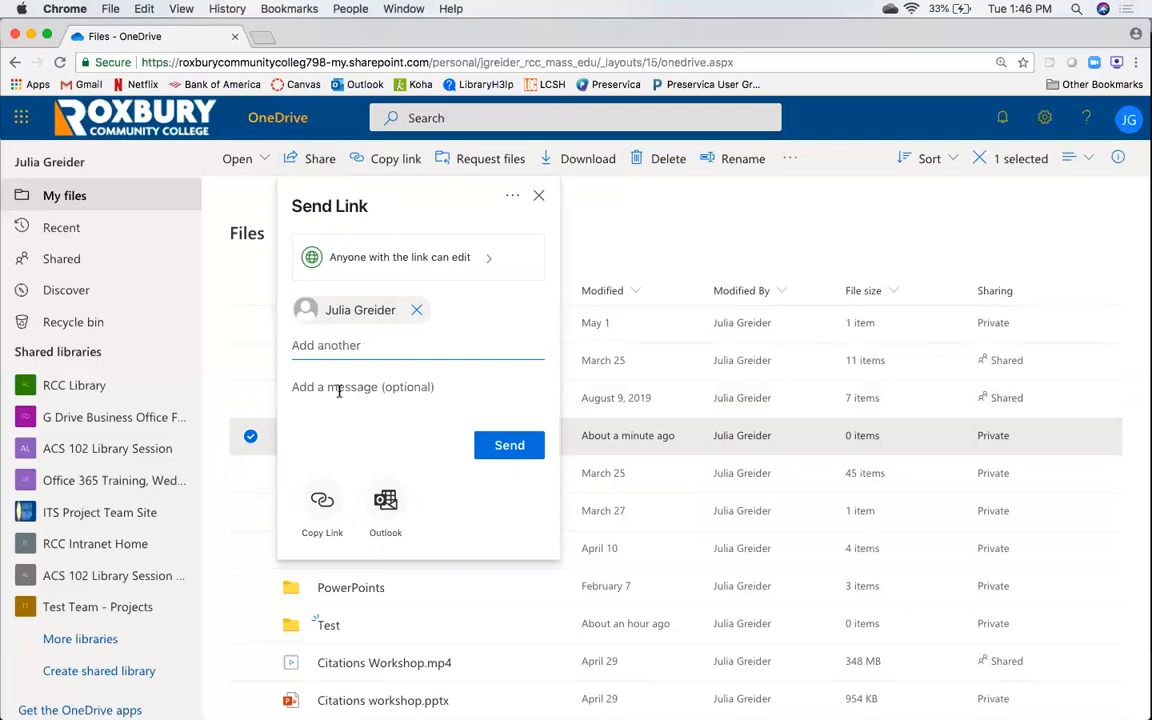
Step: Disallow editing in the Documents folder's link settings so that anyone with the link can only view
left_click(353, 426)
left_click(455, 264)
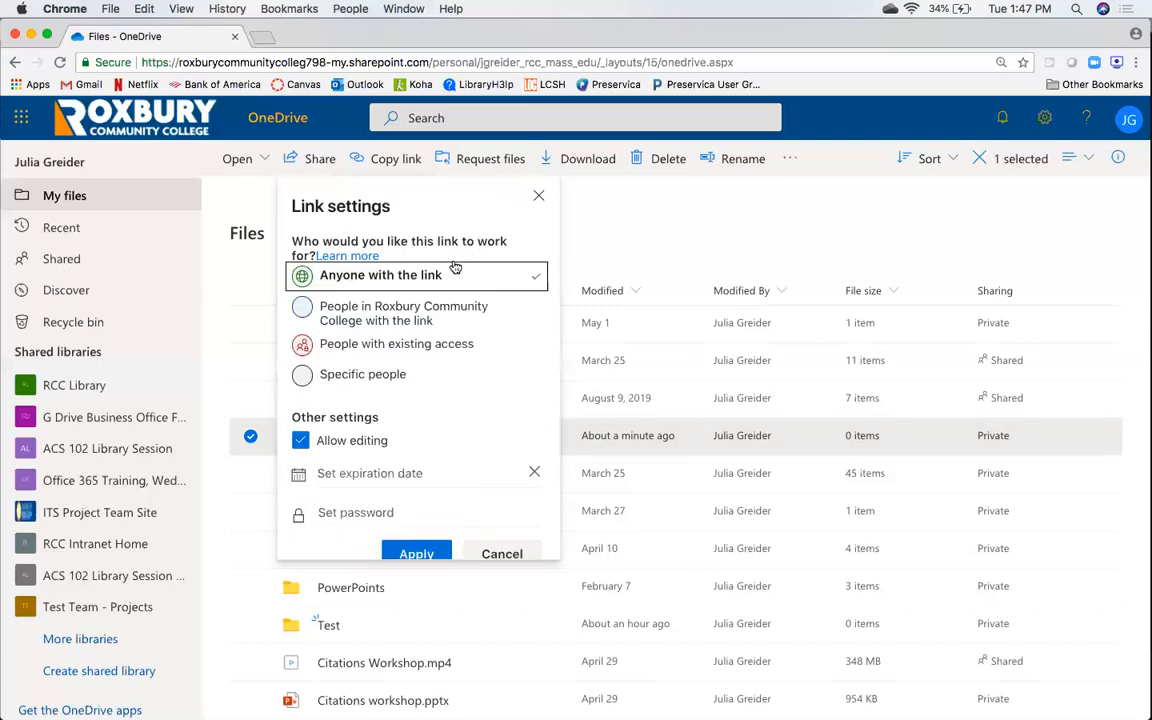
left_click(301, 443)
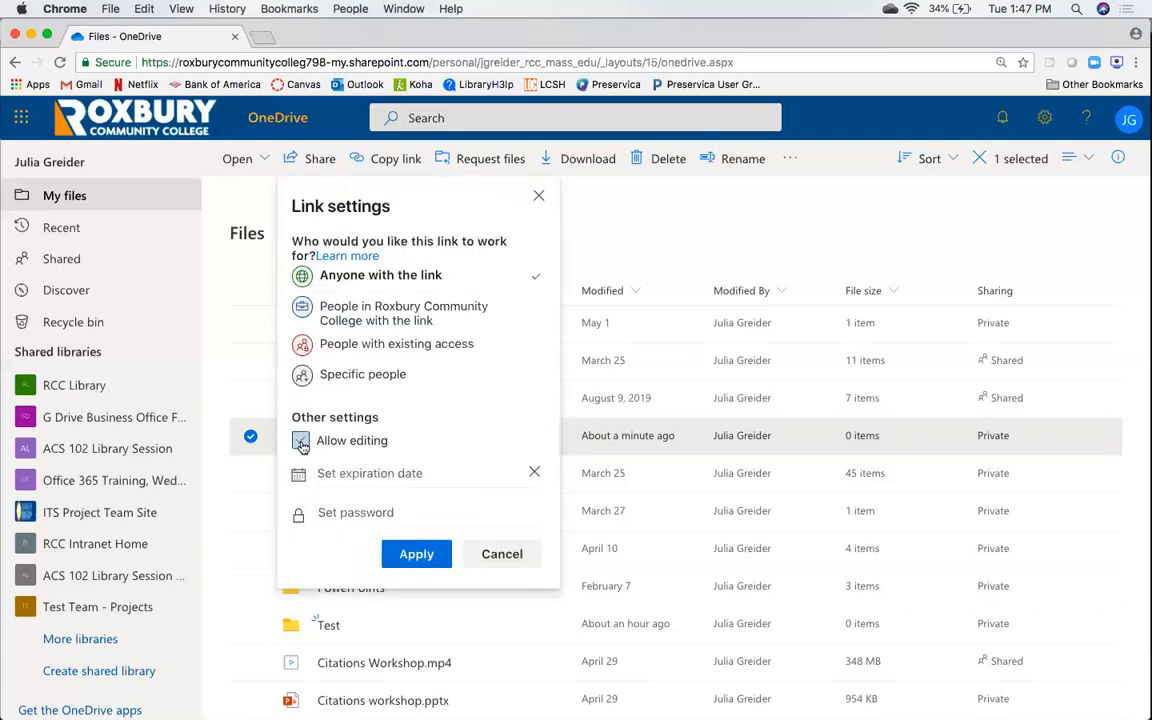
left_click(413, 553)
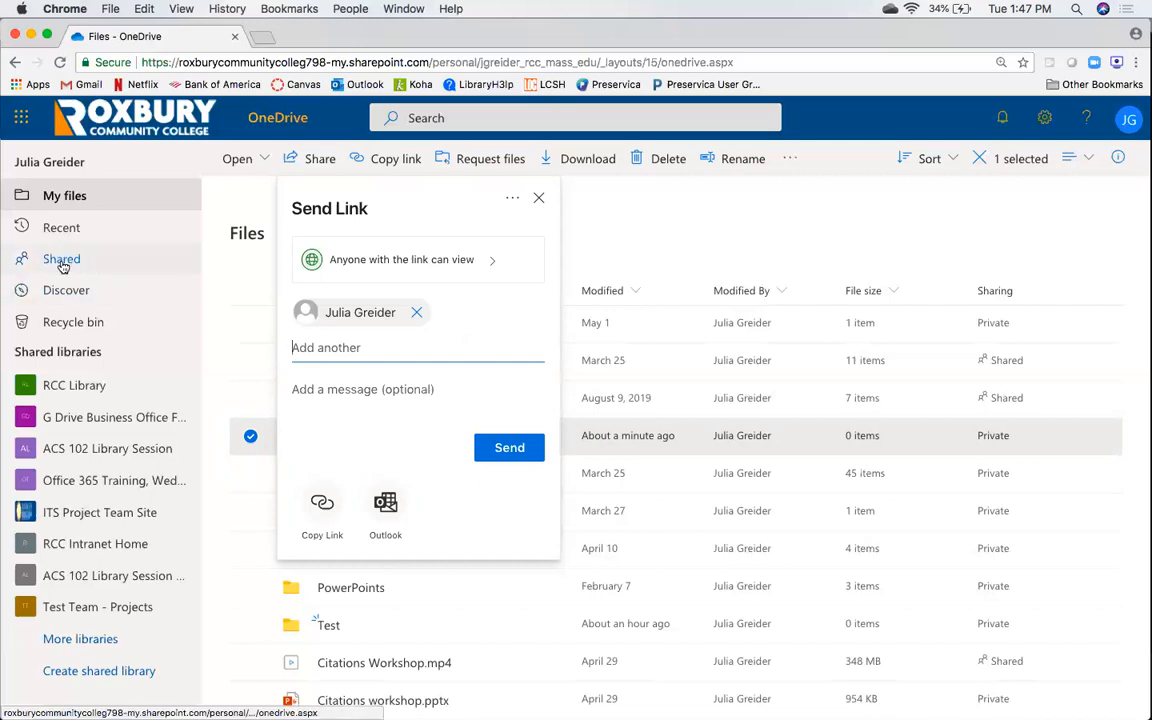
Step: Copy the view-only sharing link for the Documents folder, and also copy a link that lets anyone edit it
left_click(322, 510)
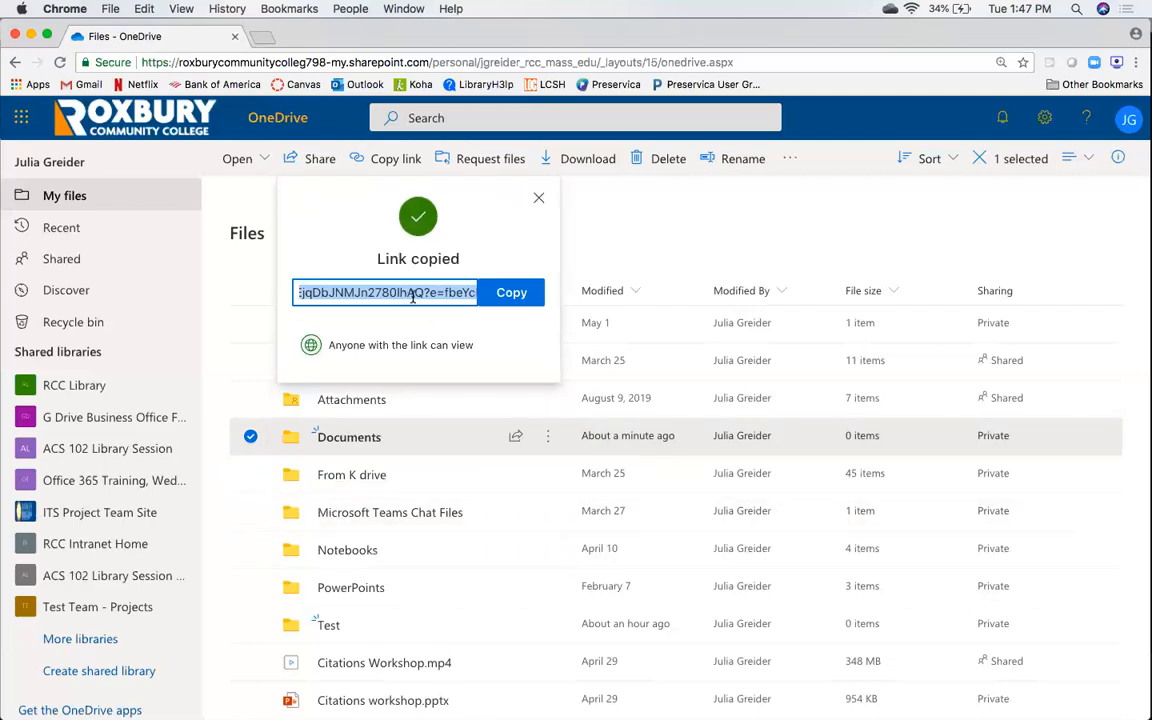
left_click(516, 296)
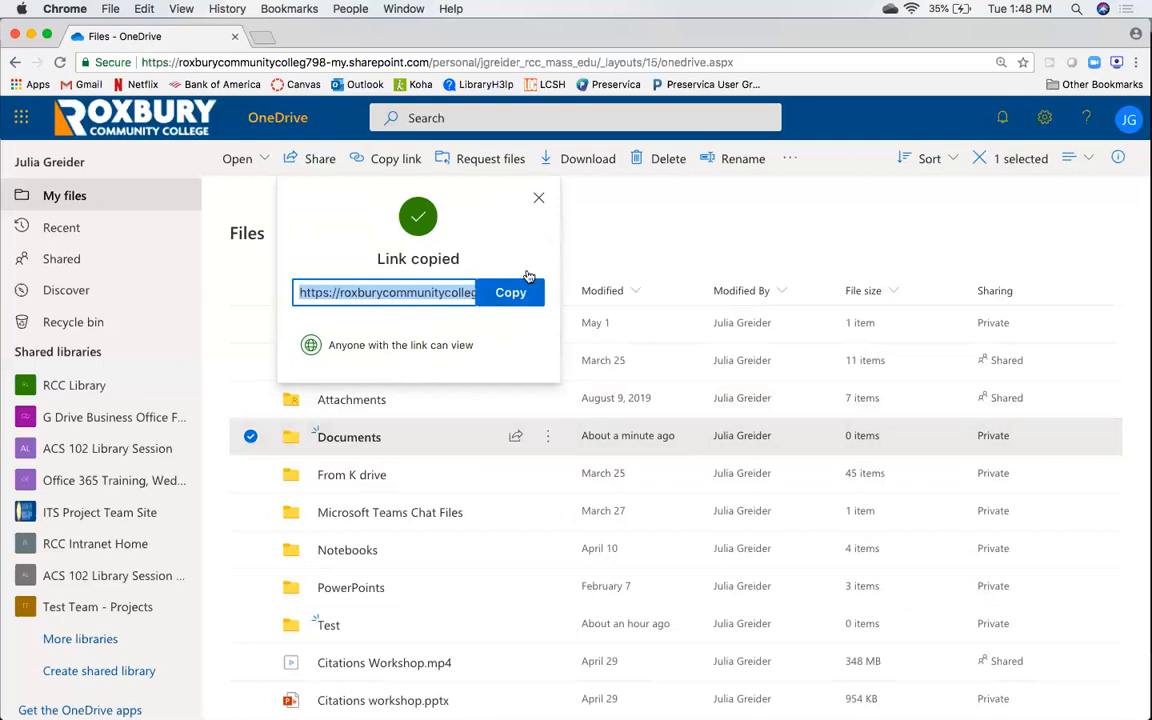
left_click(537, 198)
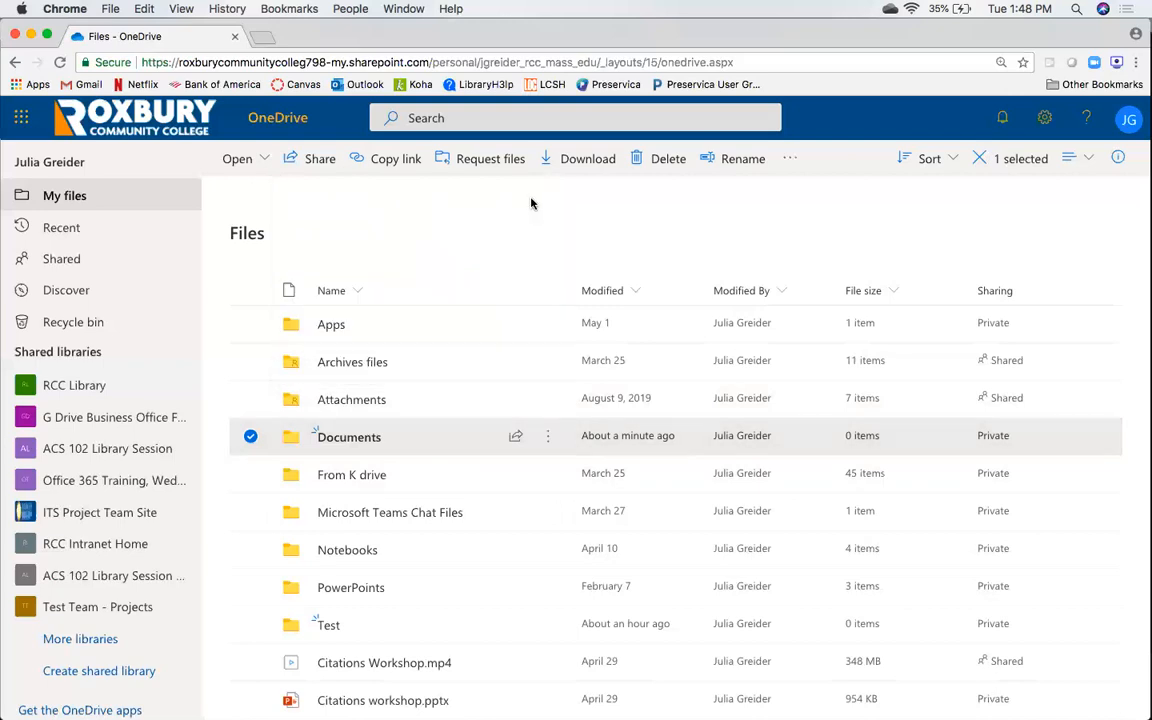
left_click(385, 160)
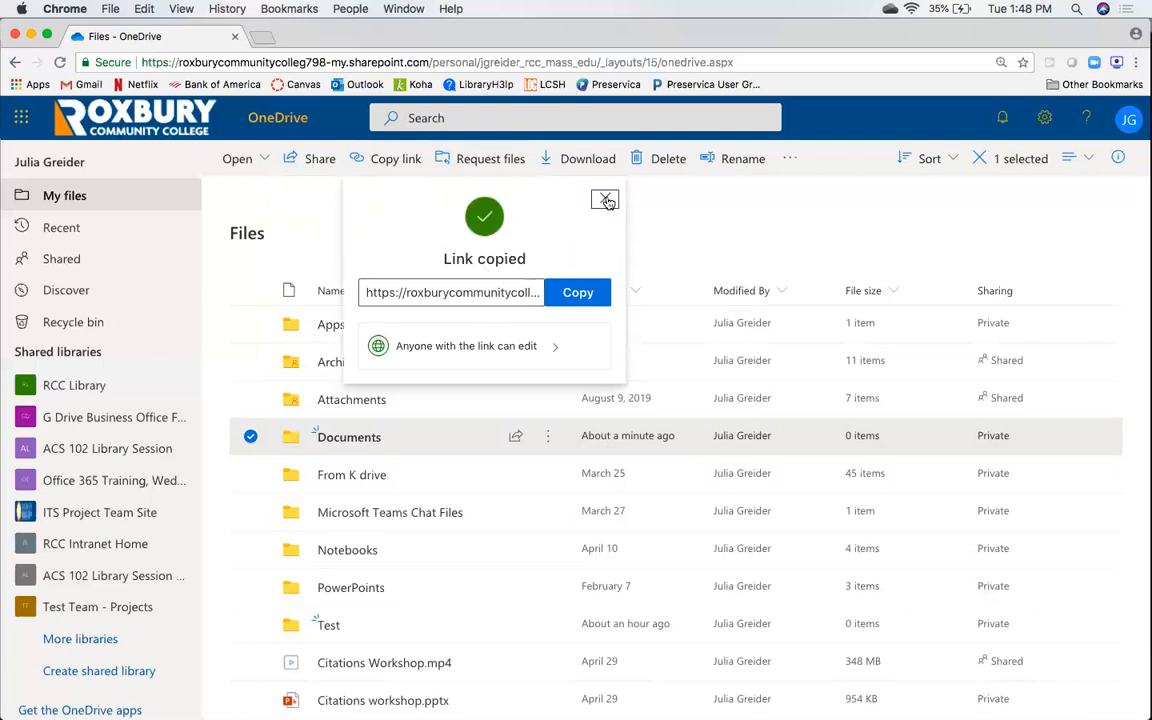
left_click(606, 201)
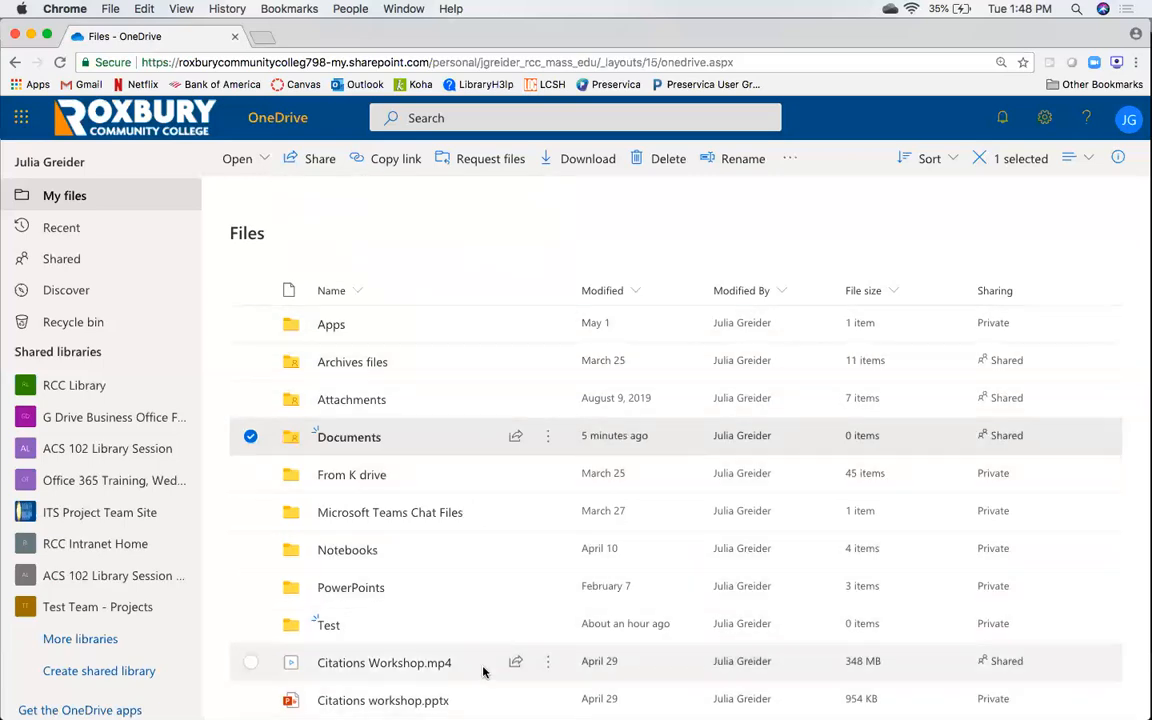
left_click(549, 439)
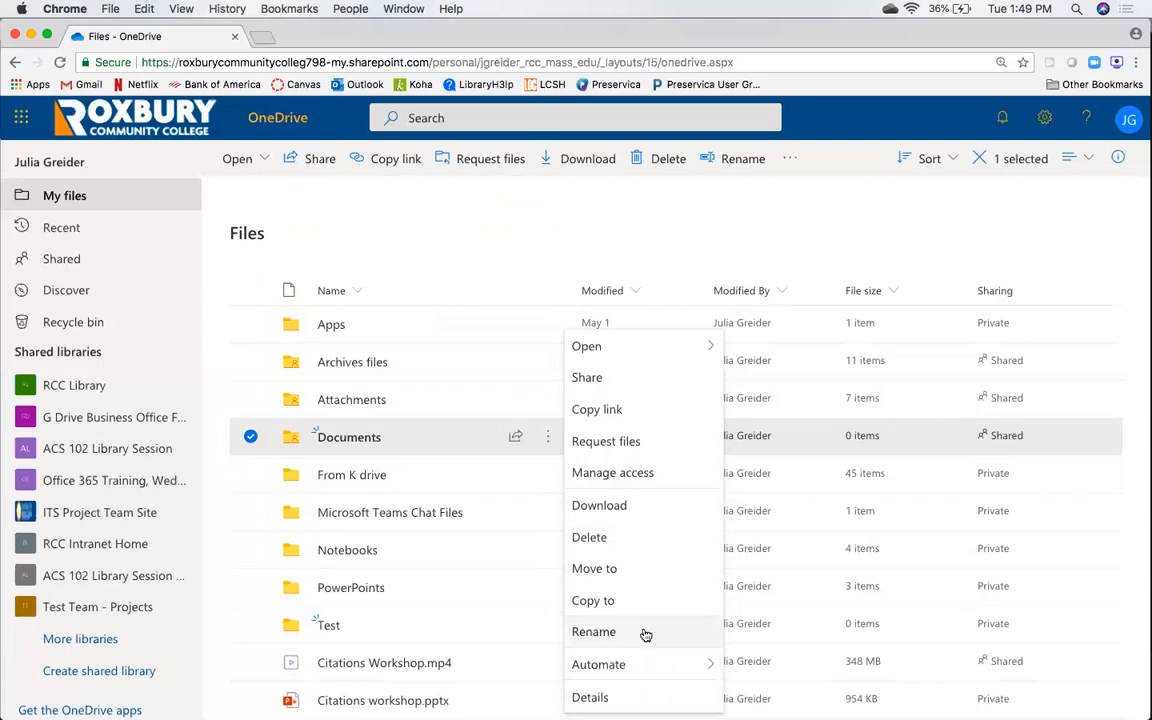
mouse_move(669, 668)
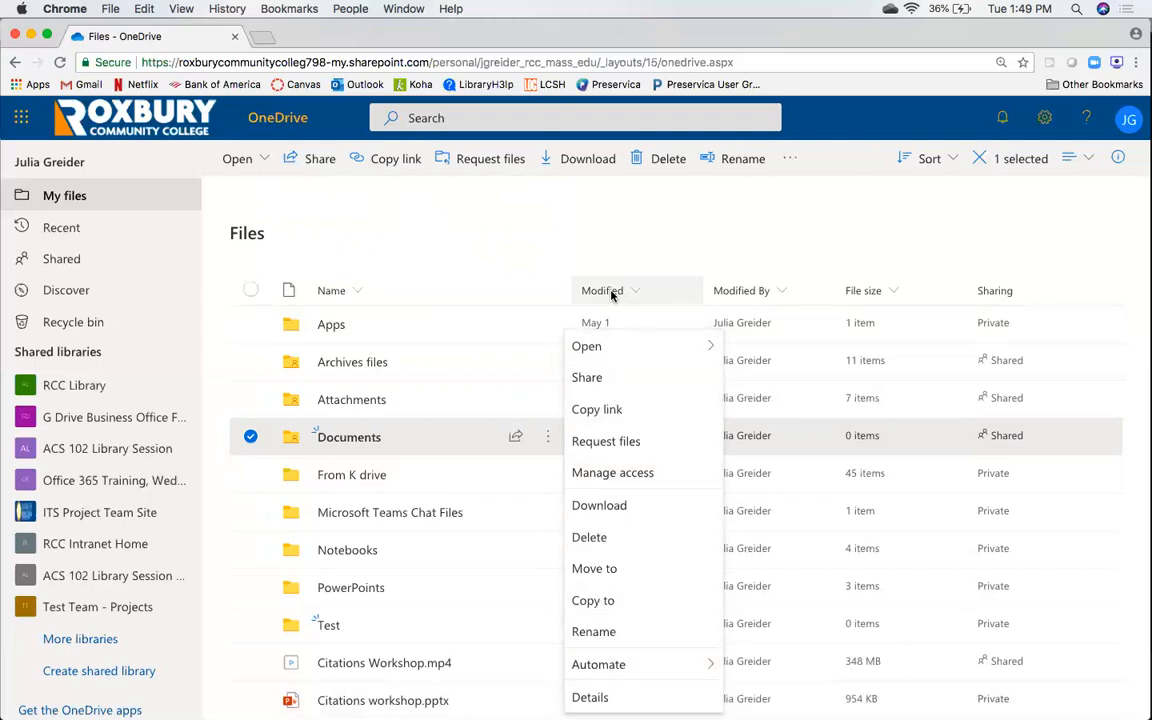
left_click(556, 238)
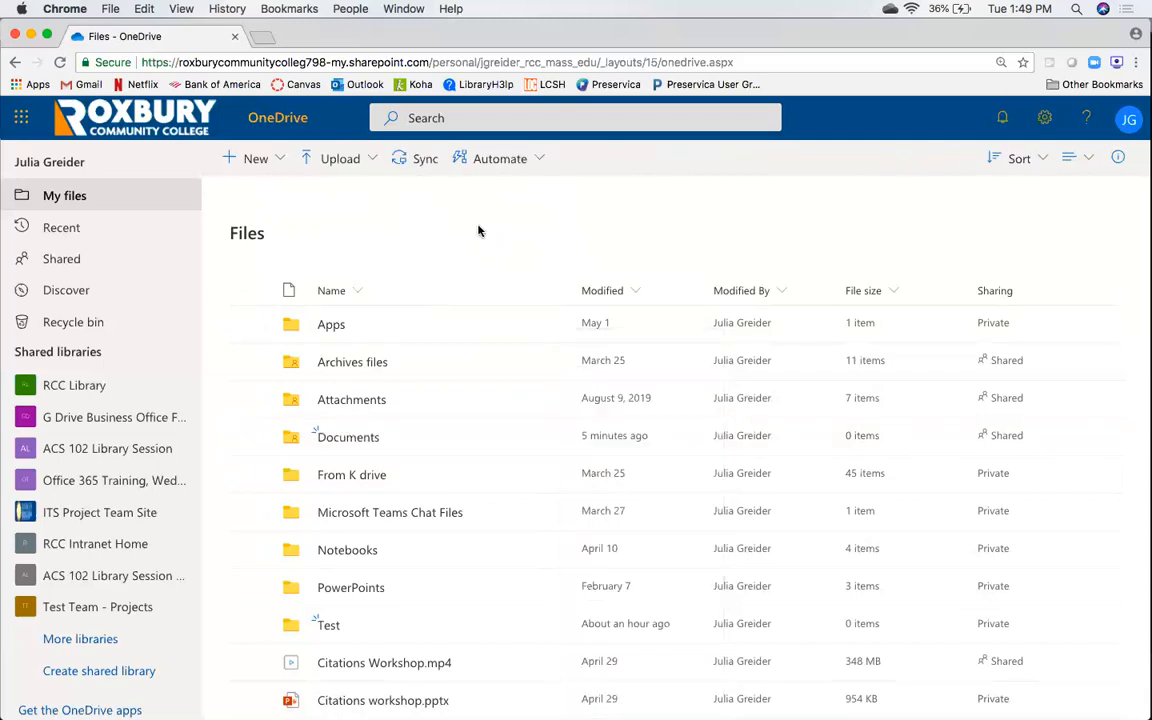